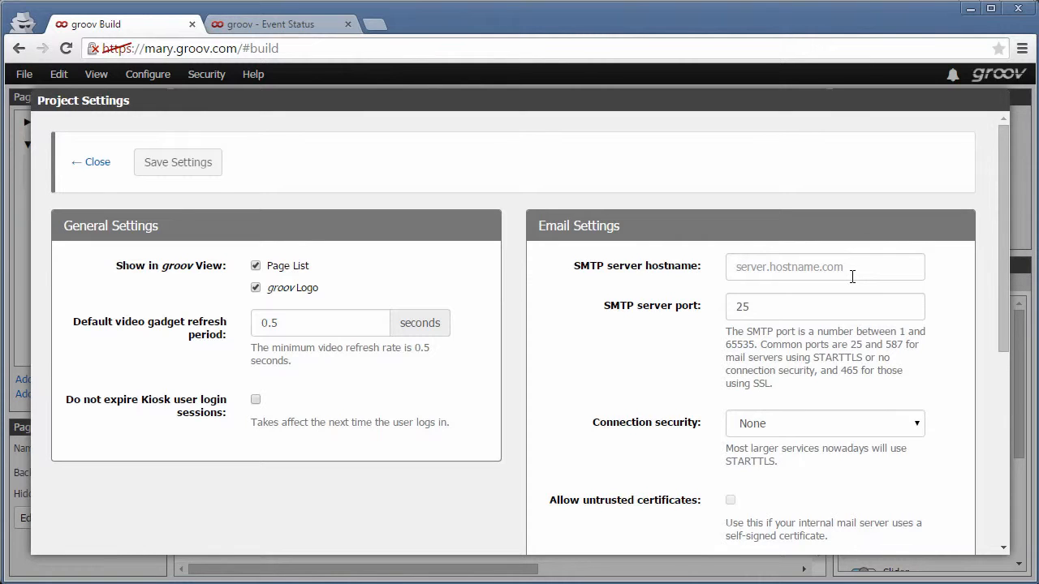
Paste smtp.googlemail.com as SMTP hostname, keep port 25, and choose STARTTLS security
left_click(852, 277)
type("smtp.googlemail.com")
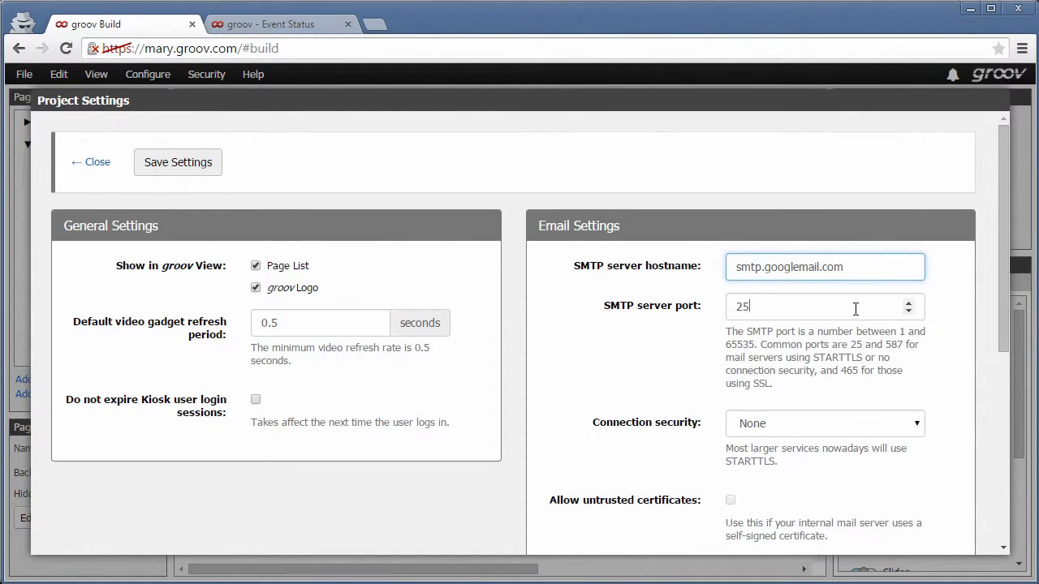
left_click(855, 309)
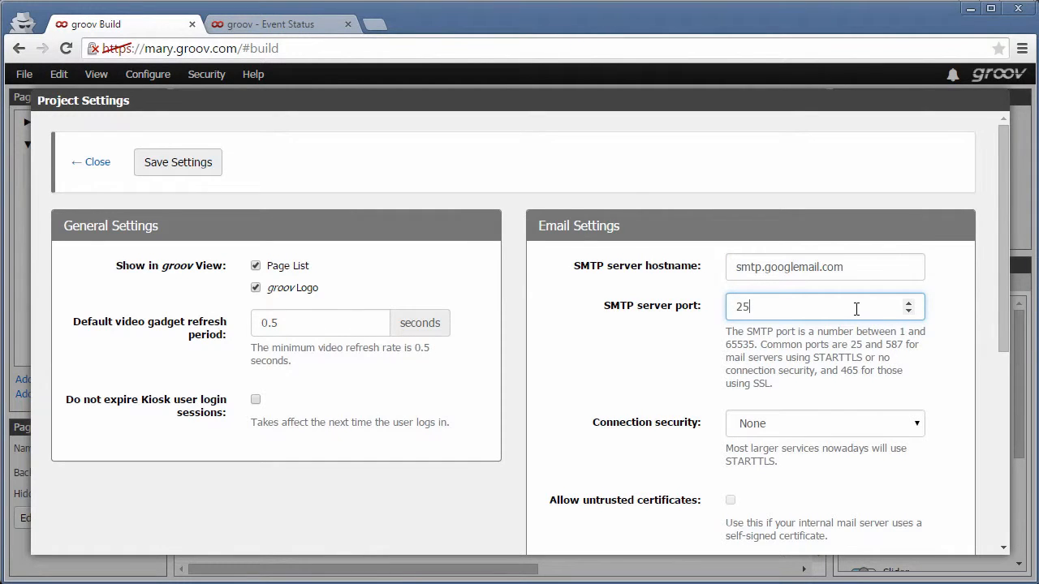
left_click(919, 423)
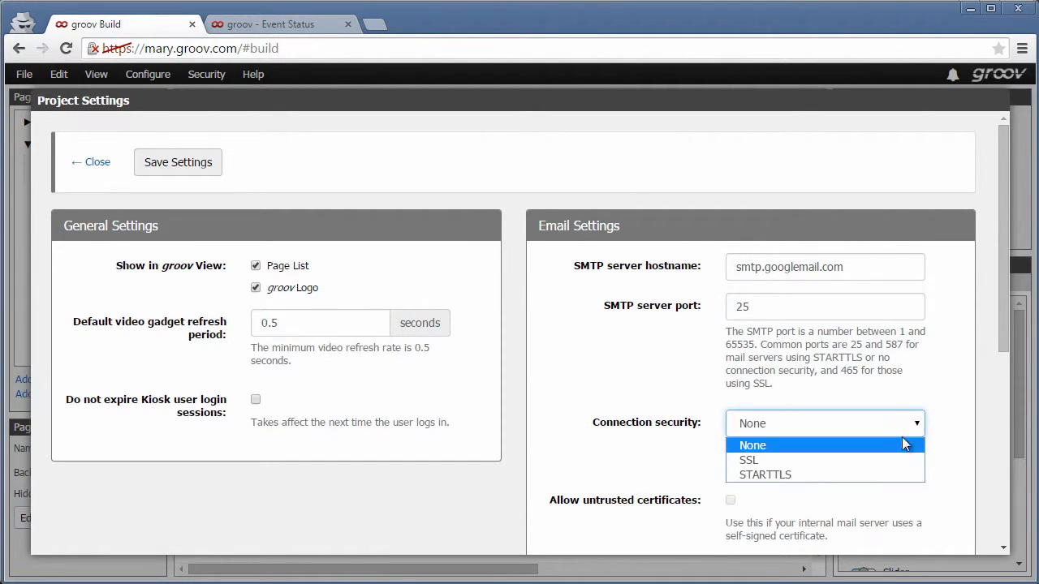
left_click(882, 475)
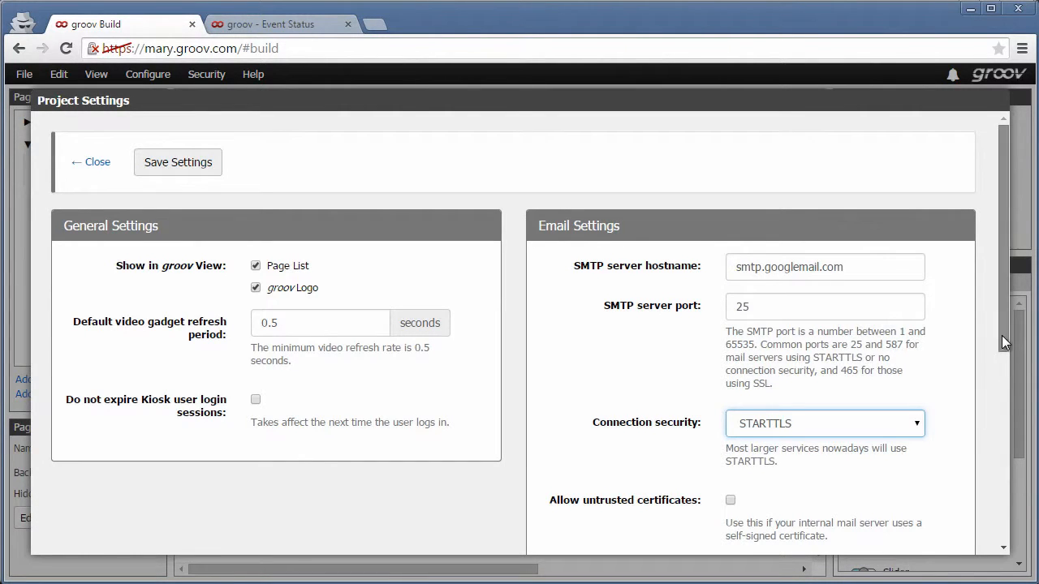
left_click_drag(1001, 335, 978, 533)
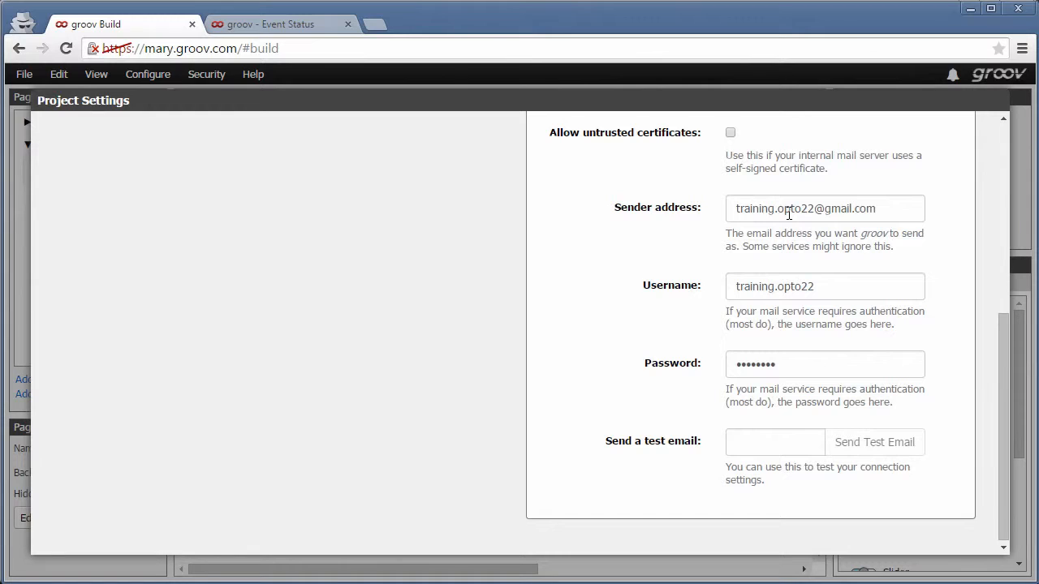
Check the sender address and username, then clear the old mail account password
left_click(788, 214)
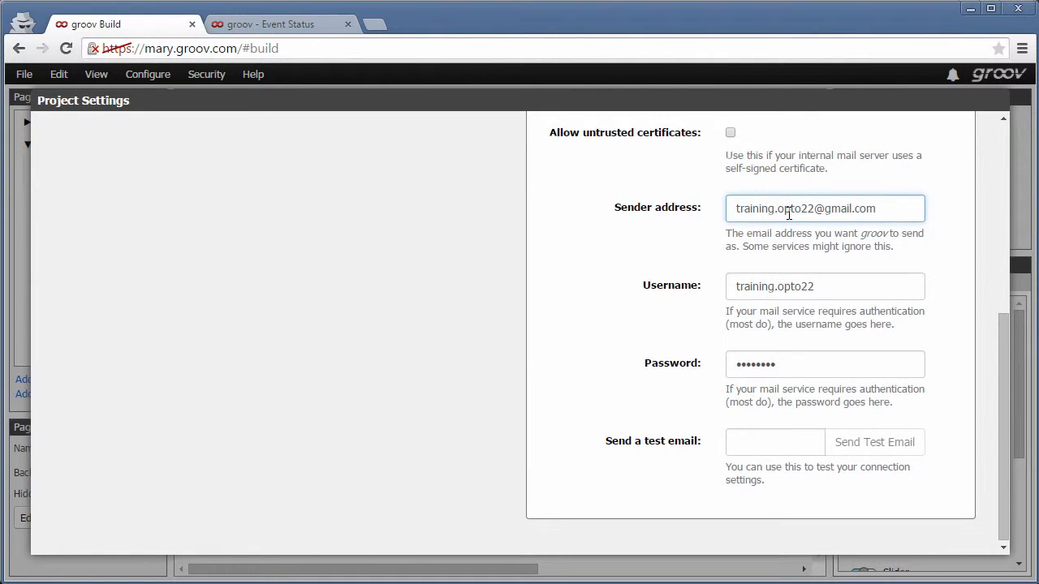
left_click(818, 286)
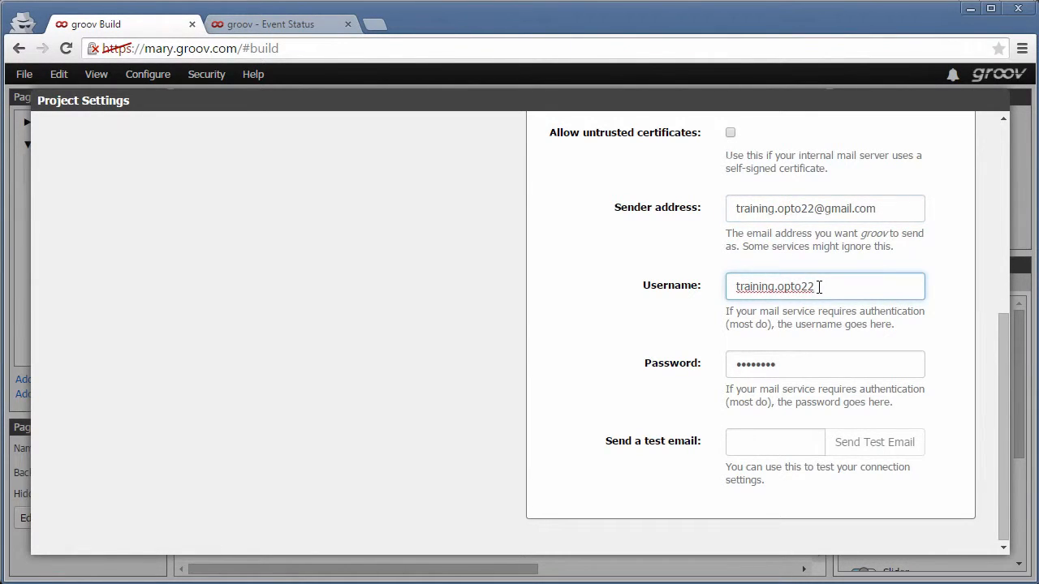
left_click(817, 367)
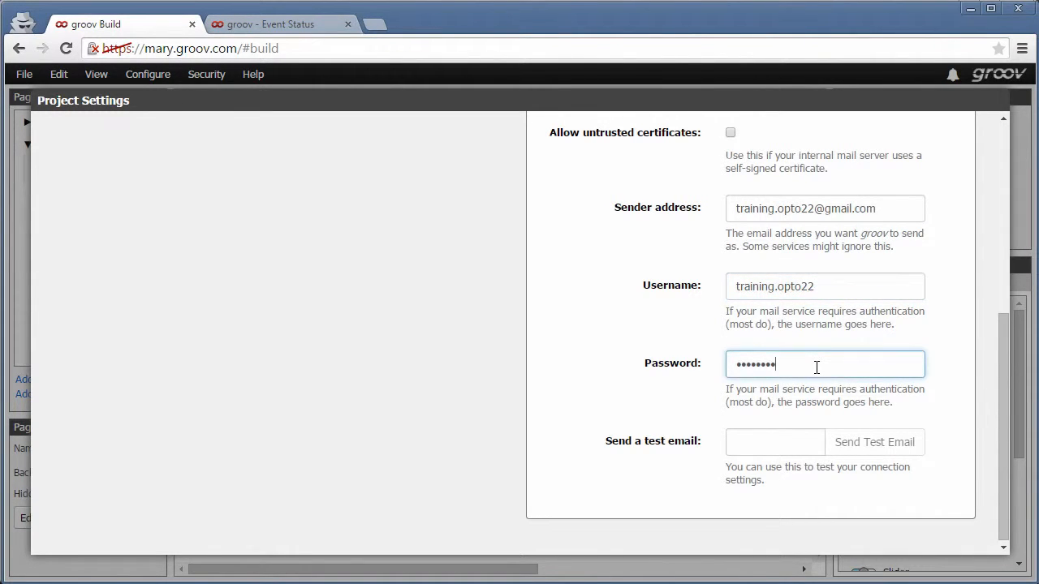
key("BackSpace")
Send a test email to a test recipient address and save the project email settings
left_click(779, 442)
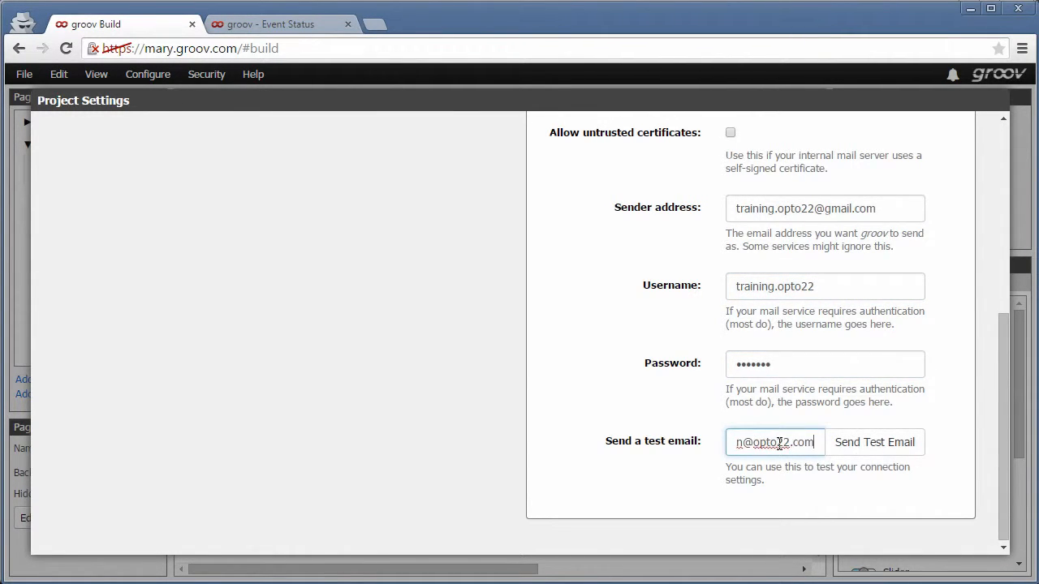
left_click(872, 442)
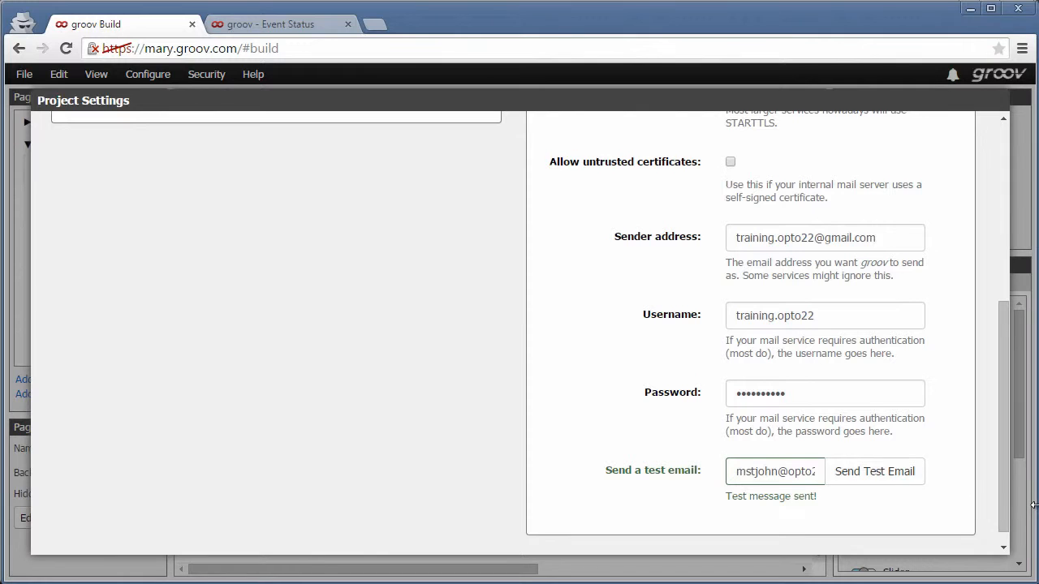
scroll(980, 372, "up", 5)
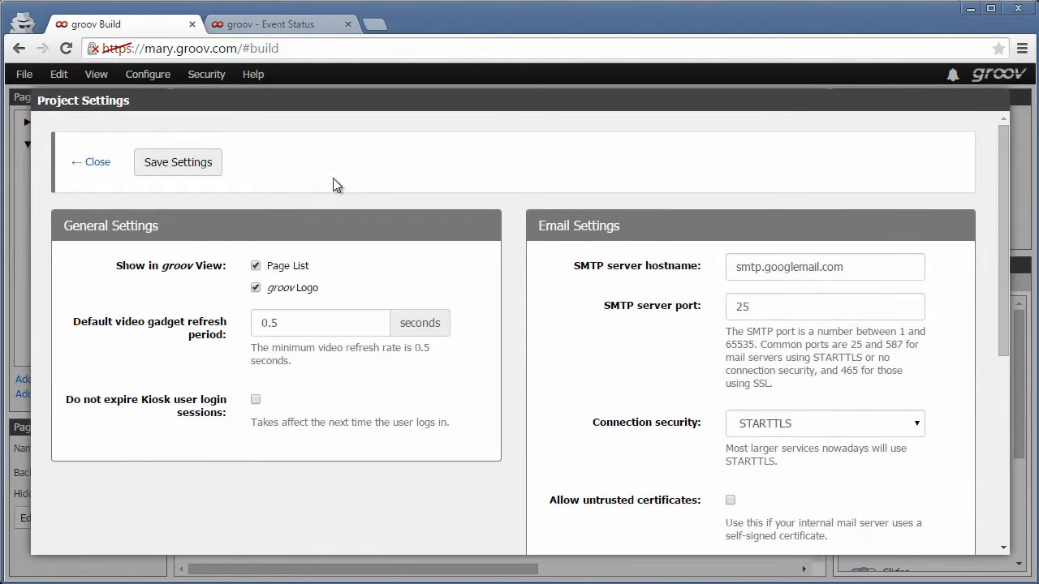
left_click(182, 165)
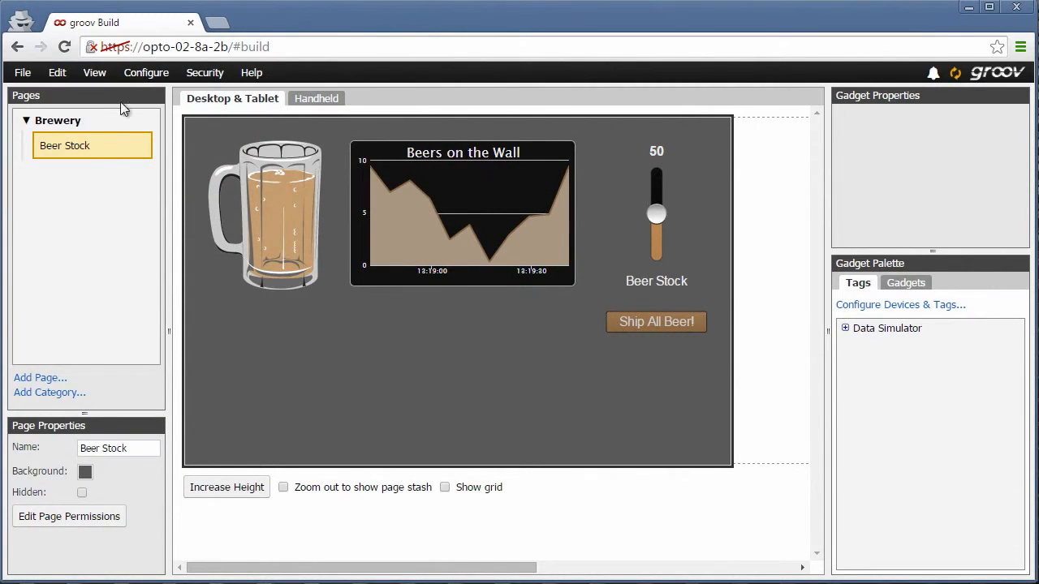
Open Configure > Accounts and select the user mary in the Users list
left_click(143, 74)
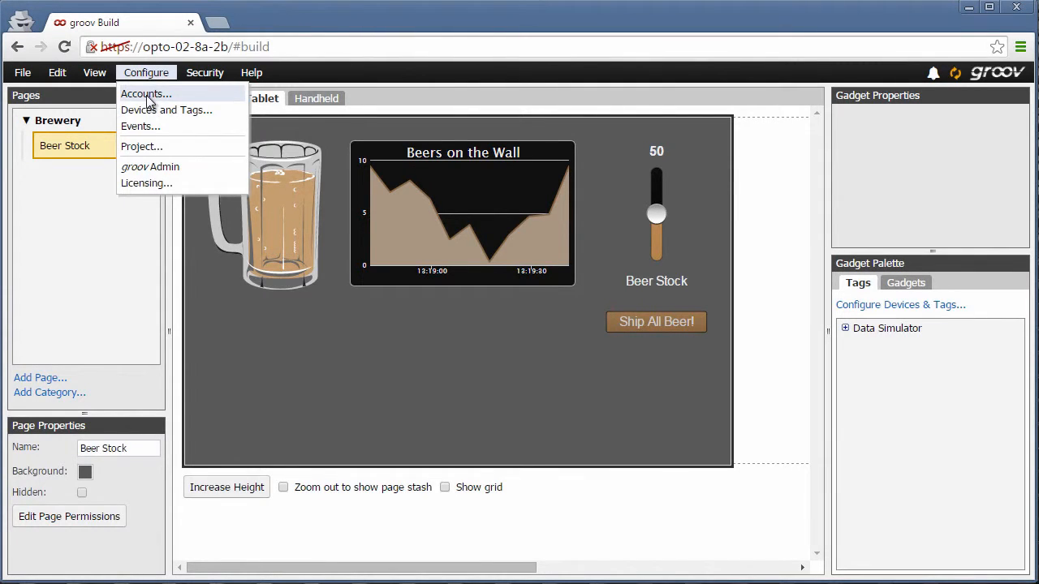
left_click(148, 95)
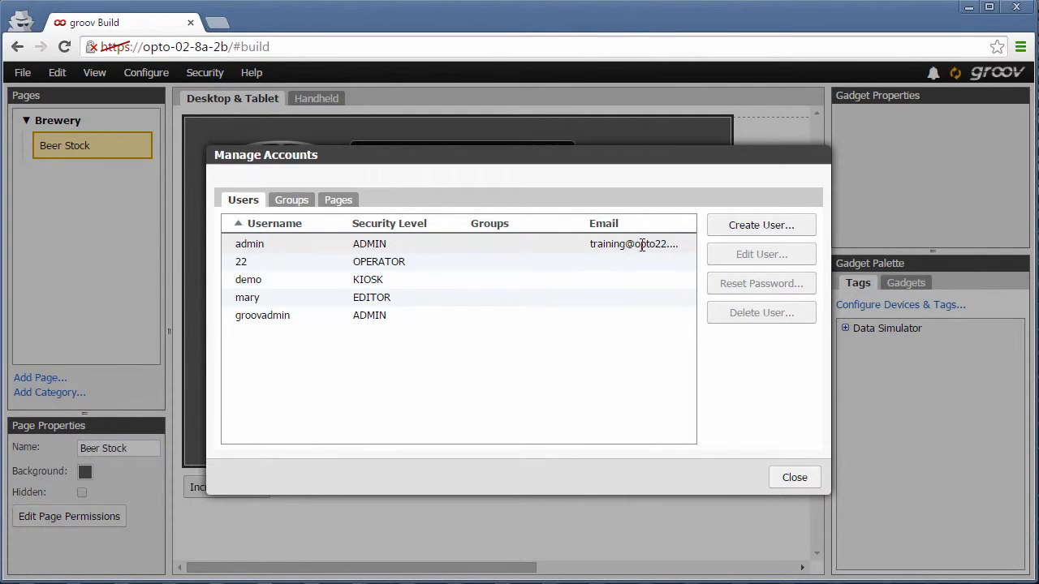
double_click(616, 299)
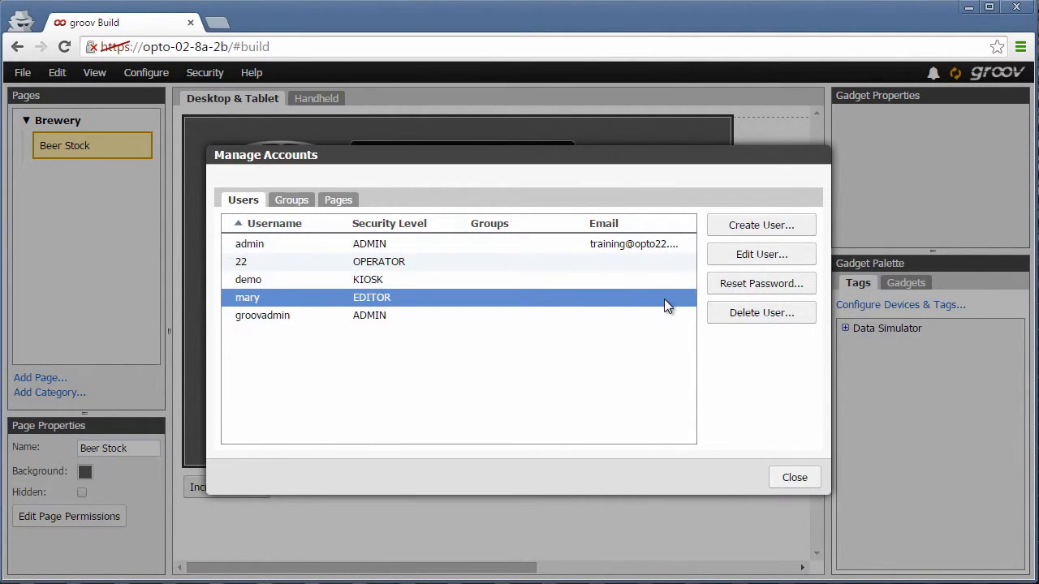
Edit mary's EDITOR account to add her email address and confirm
left_click(733, 255)
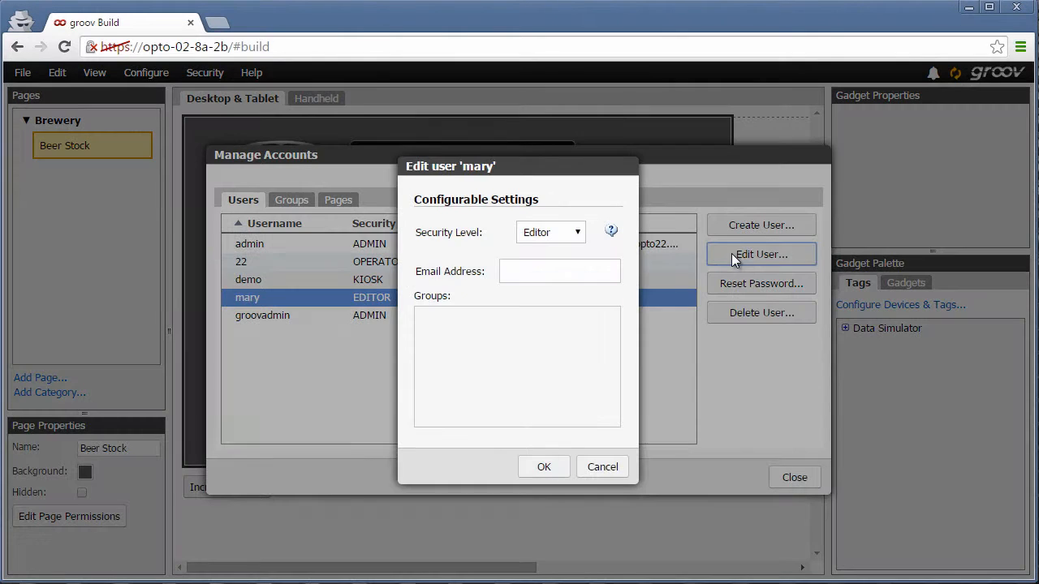
left_click(570, 272)
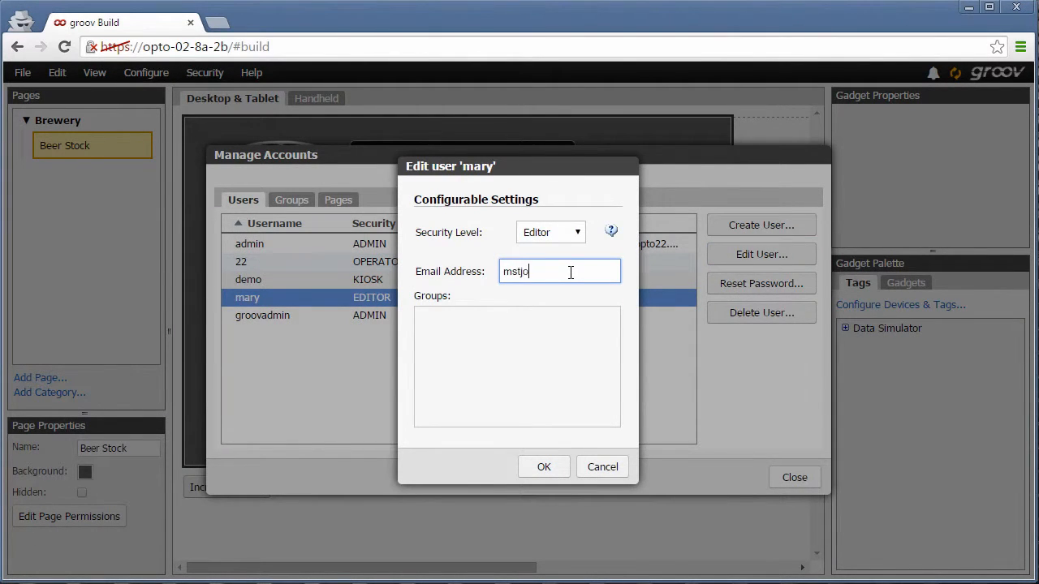
left_click(543, 468)
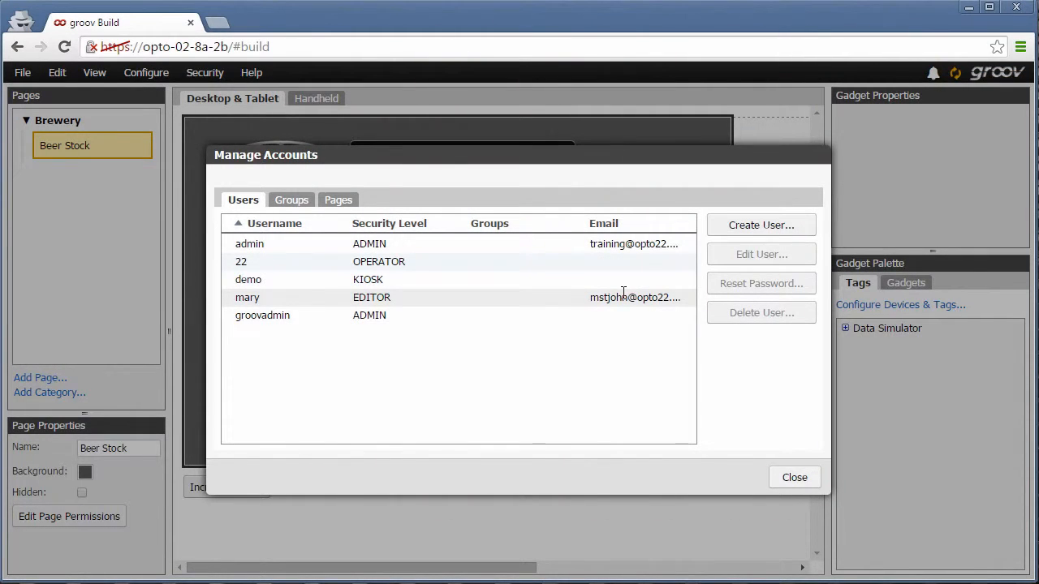
Create user marymobile with a password and a phone text-gateway email, then close the accounts list
left_click(741, 231)
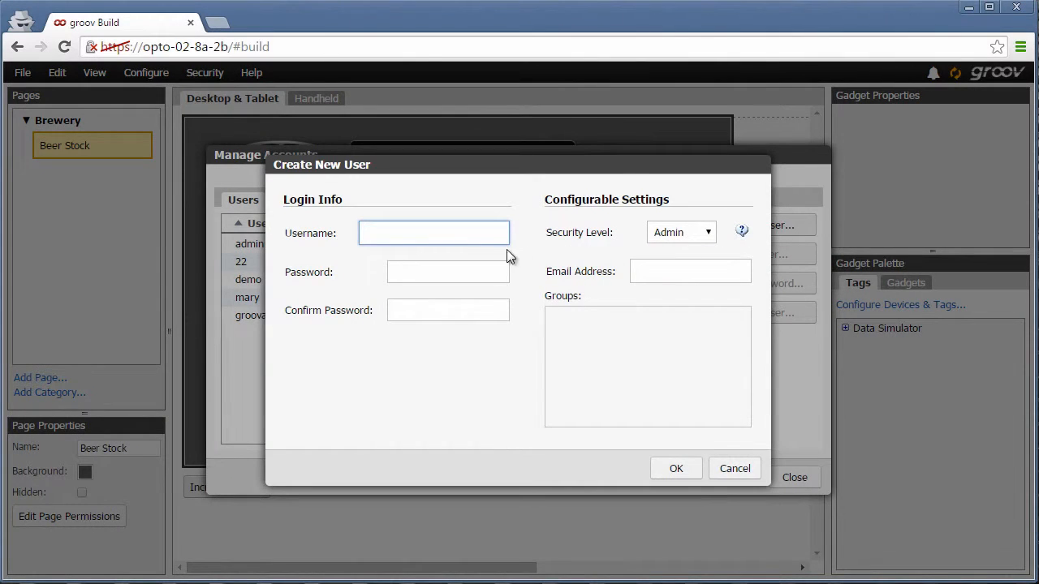
type("marymobile")
key("Tab")
type("12")
key("Tab")
type("12")
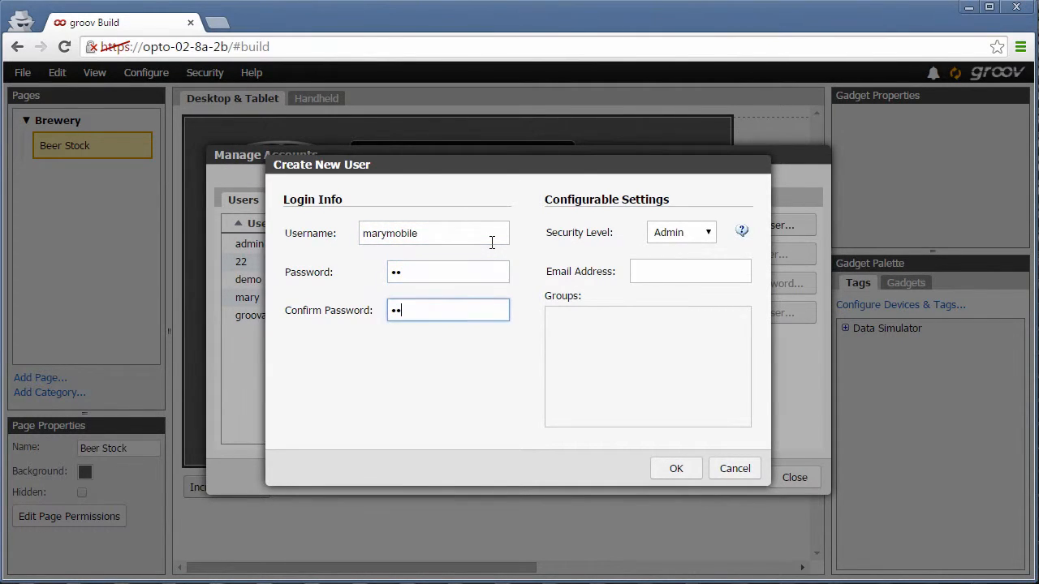
left_click(642, 270)
type("951555")
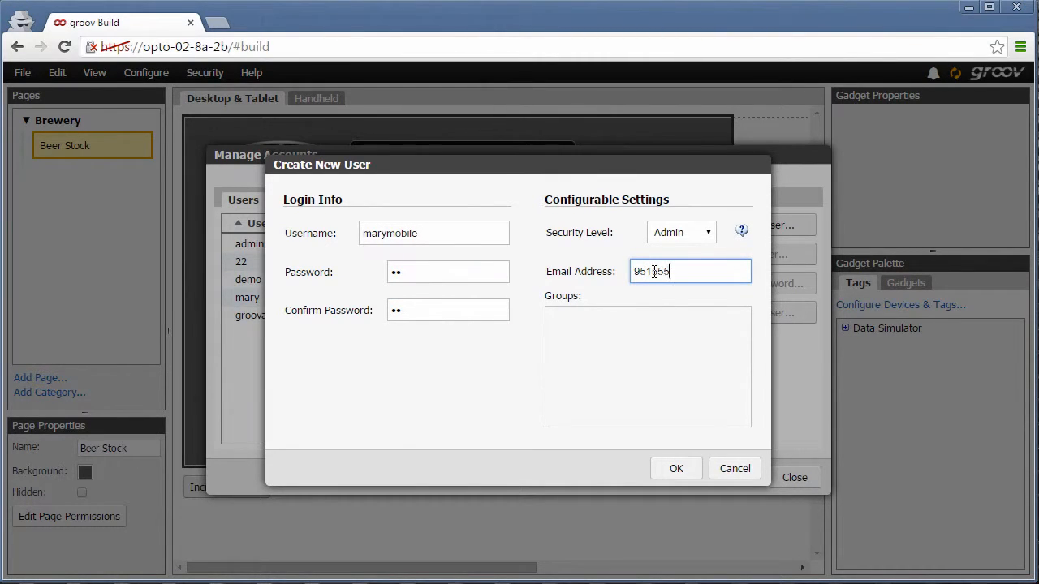
type("1234@vtext.com")
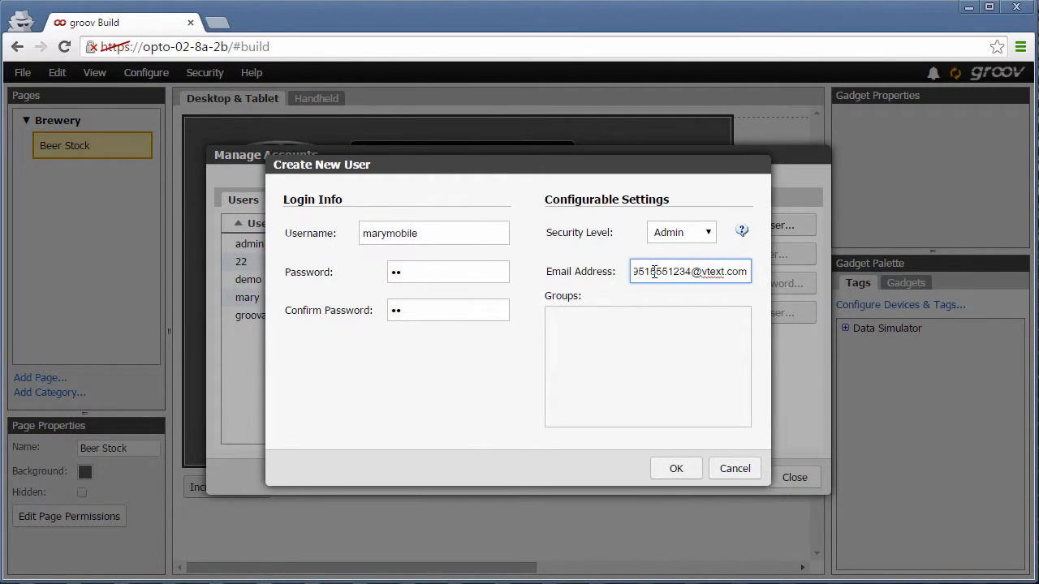
left_click(676, 472)
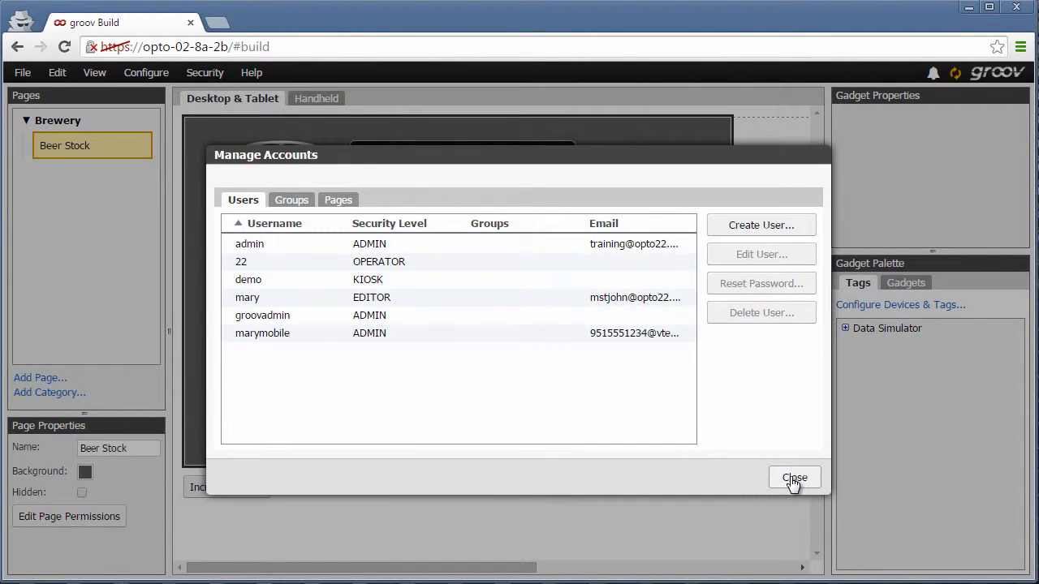
left_click(793, 478)
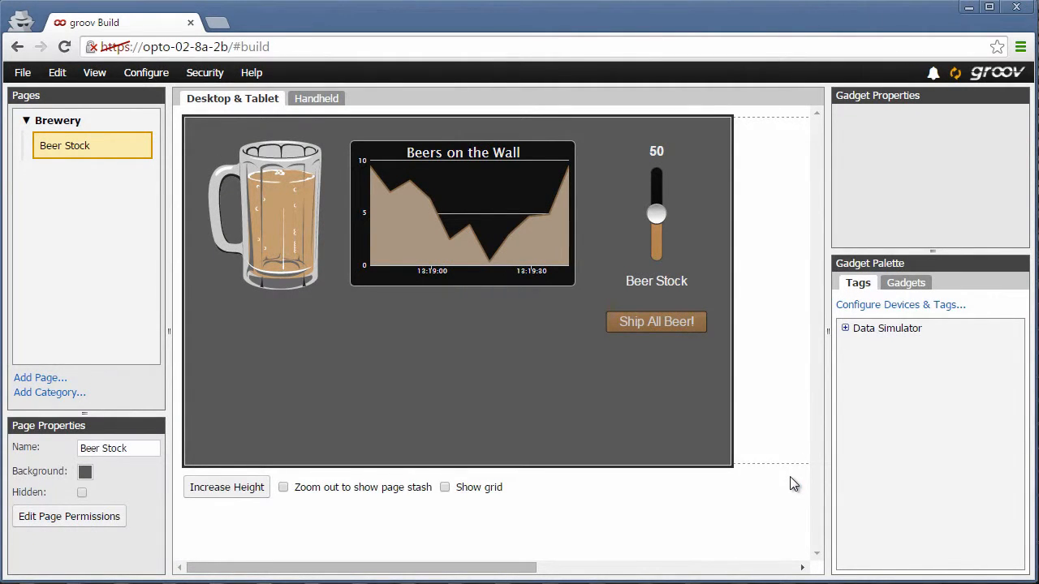
Add mary and marymobile as To: notification recipients on the beer stock low! event
left_click(146, 72)
left_click(135, 128)
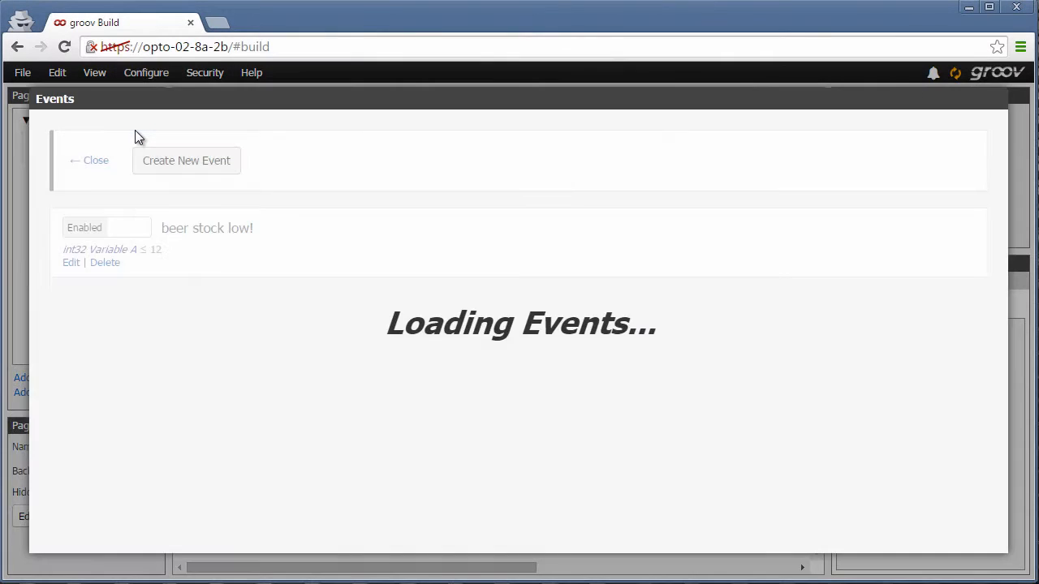
left_click(71, 263)
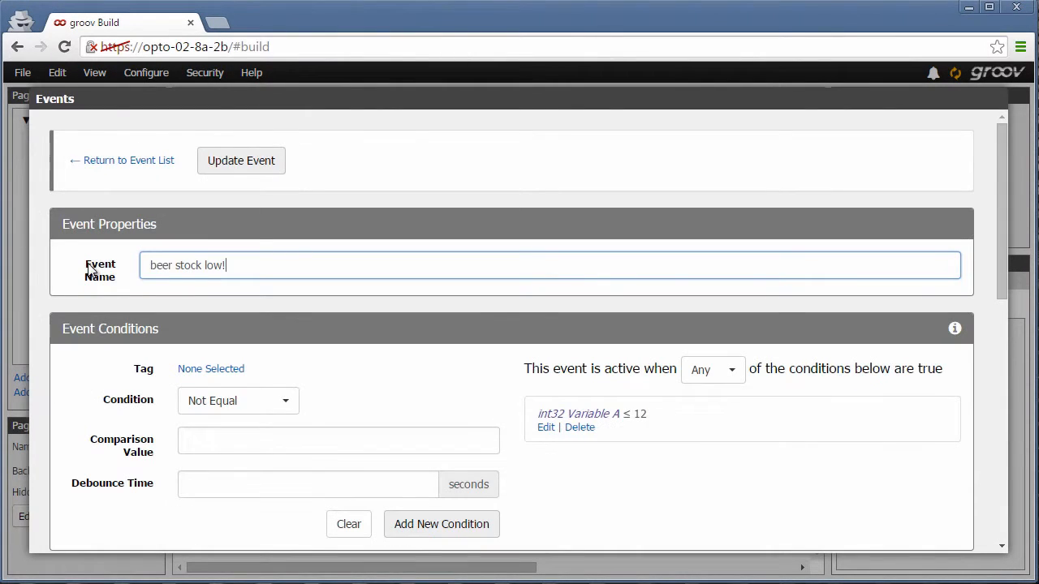
scroll(1000, 215, "down", 5)
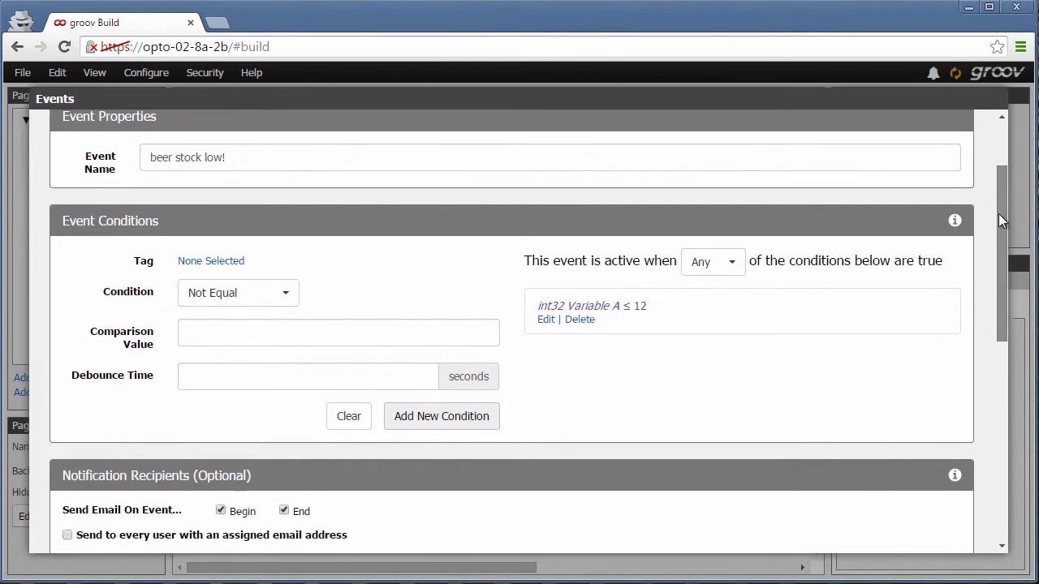
left_click(193, 306)
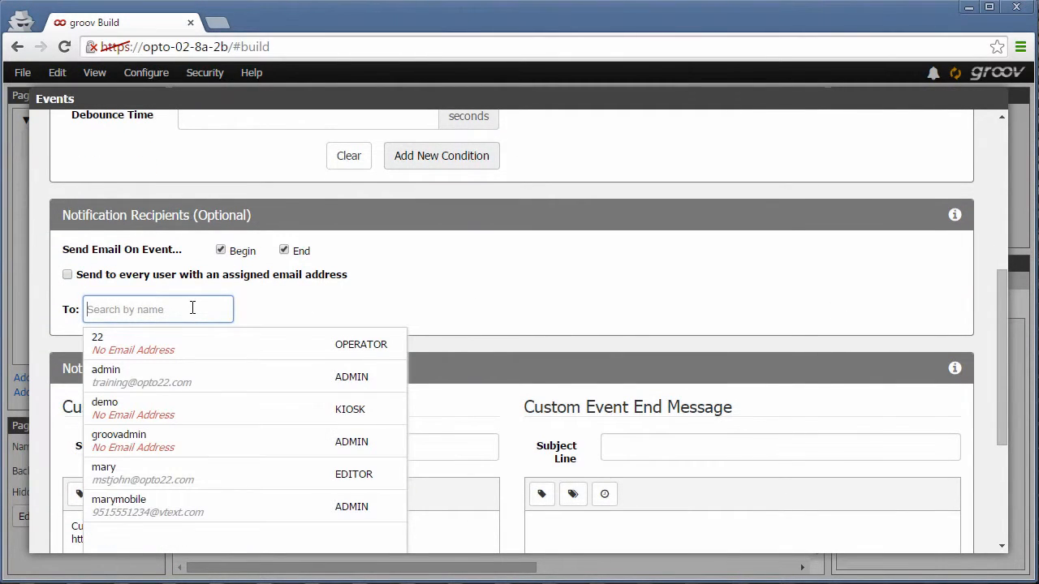
left_click(198, 481)
left_click(176, 510)
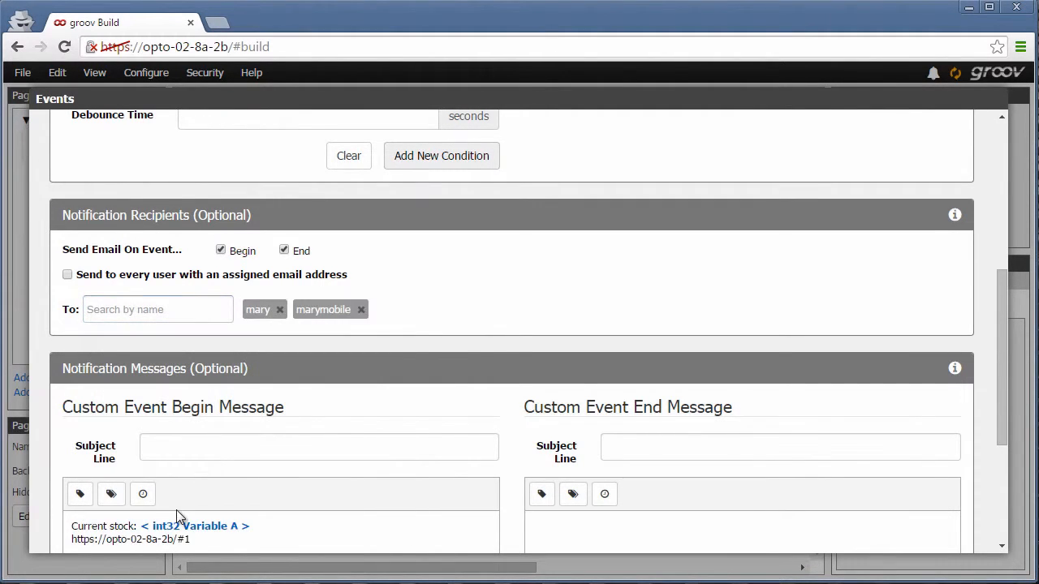